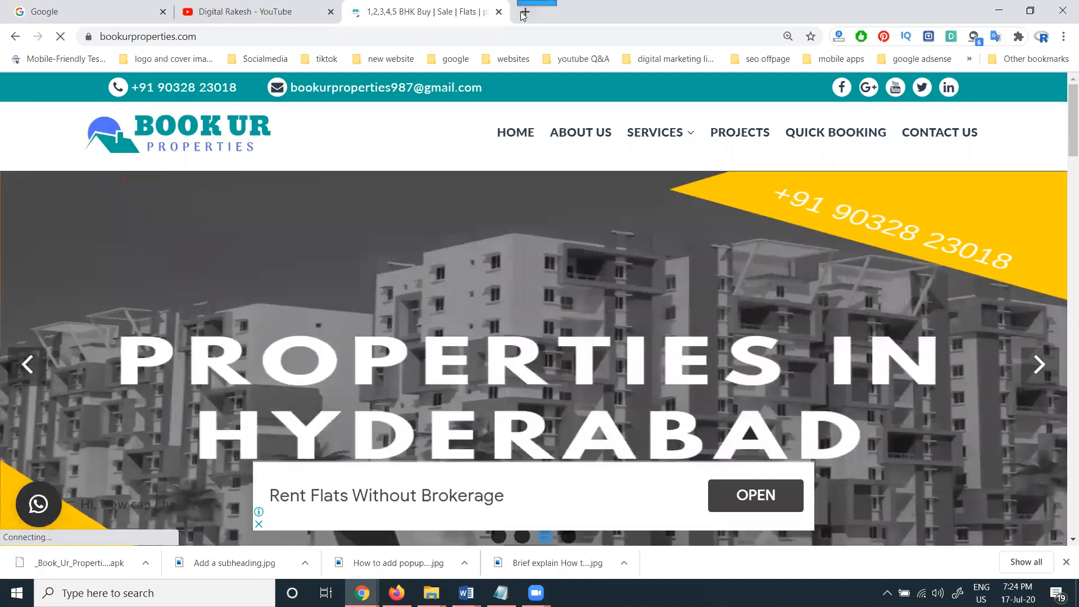
- Open the WordPress admin login page at bookurproperties.com/wp-admin in a new browser tab
{"action": "left_click", "coordinate": [525, 12]}
{"action": "type", "text": "book"}
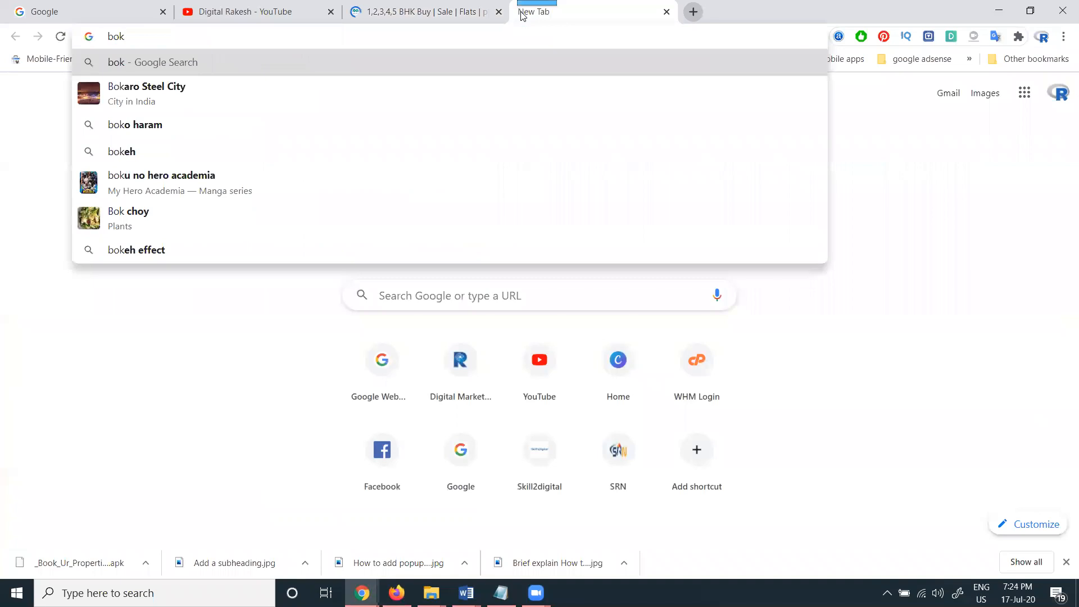
{"action": "key", "text": "BackSpace"}
{"action": "type", "text": "o"}
{"action": "key", "text": "Right"}
{"action": "type", "text": "/wp-a"}
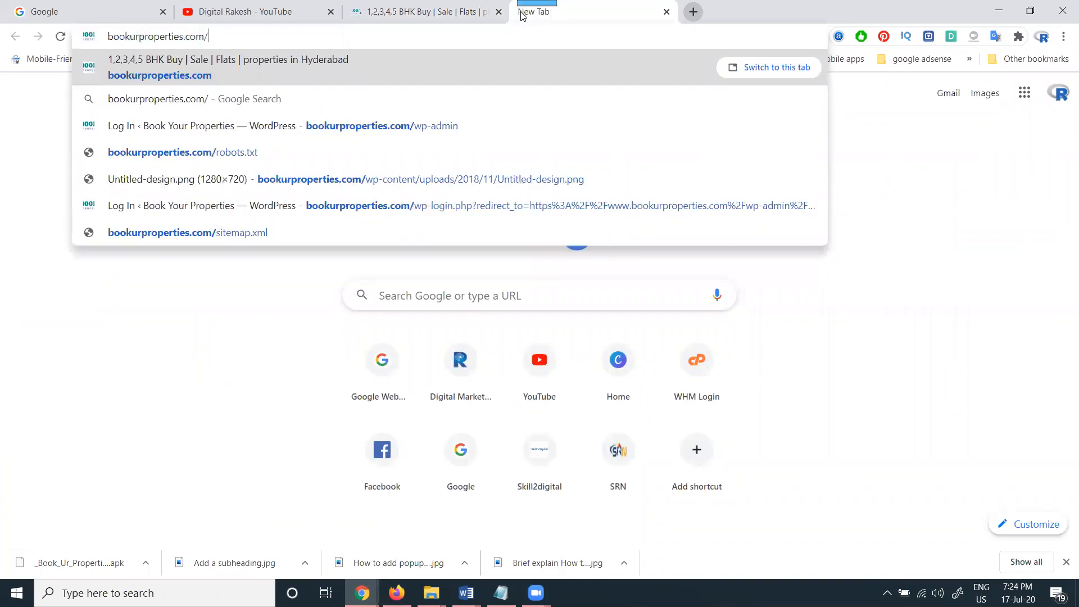
{"action": "key", "text": "Return"}
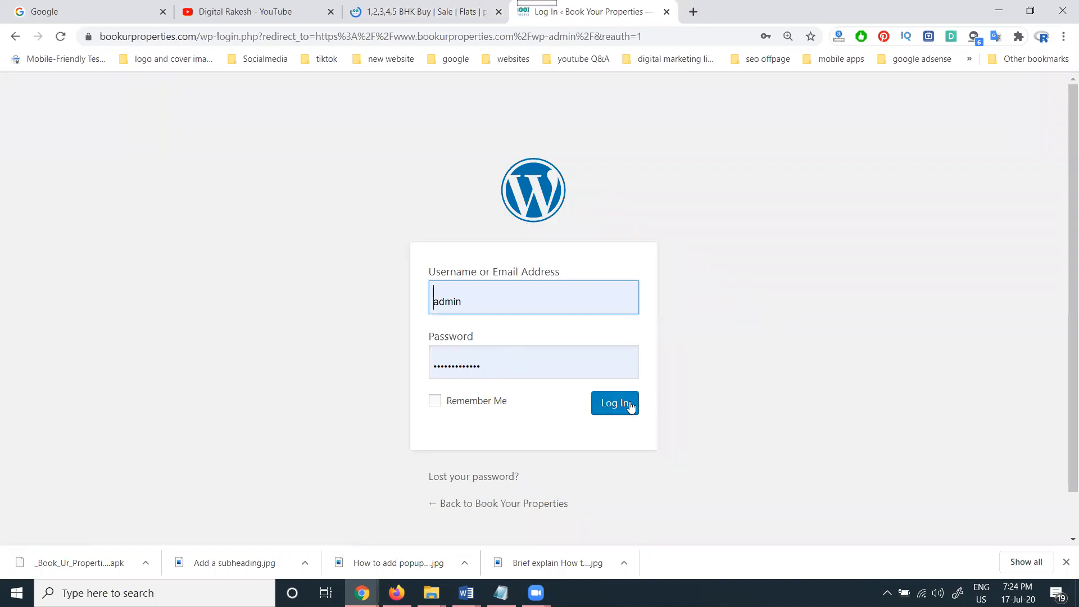
- Log in to WordPress as admin by filling in the account password, retrying the login with the saved password
{"action": "left_click", "coordinate": [592, 372]}
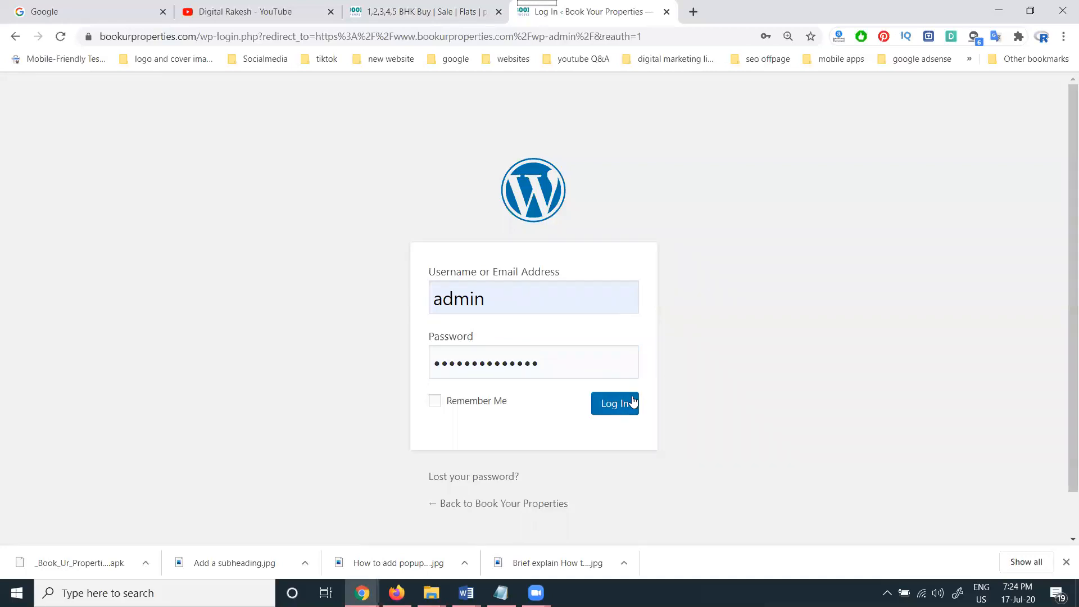
{"action": "left_click", "coordinate": [629, 402]}
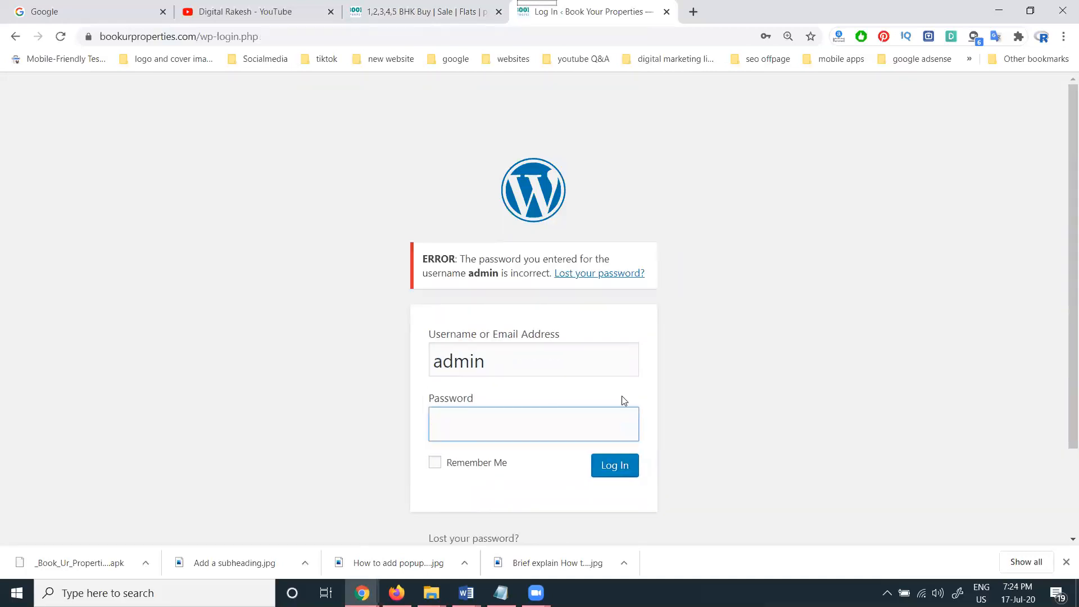
{"action": "left_click", "coordinate": [546, 414]}
{"action": "left_click", "coordinate": [518, 466]}
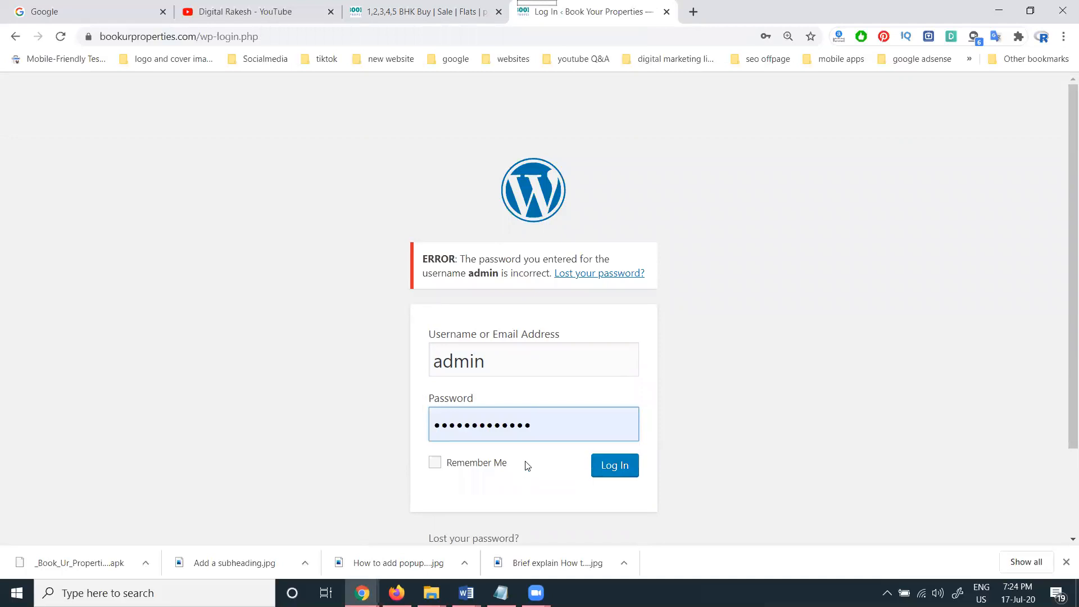
{"action": "left_click", "coordinate": [613, 465]}
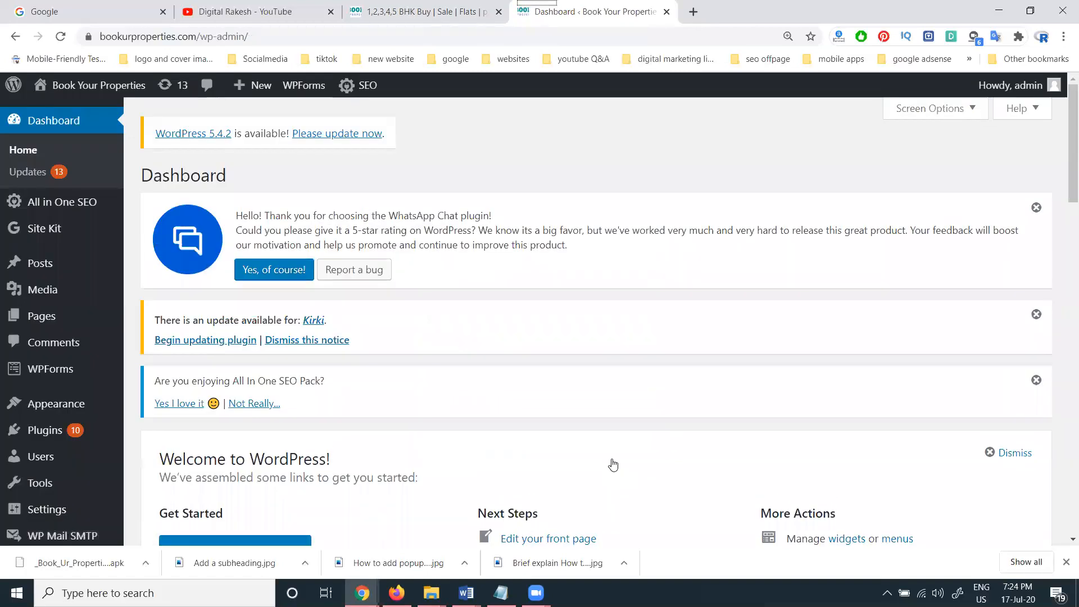
- Open the list of all WordPress users and open the admin user's profile for editing
{"action": "scroll", "coordinate": [49, 331], "scroll_direction": "down", "scroll_amount": 1}
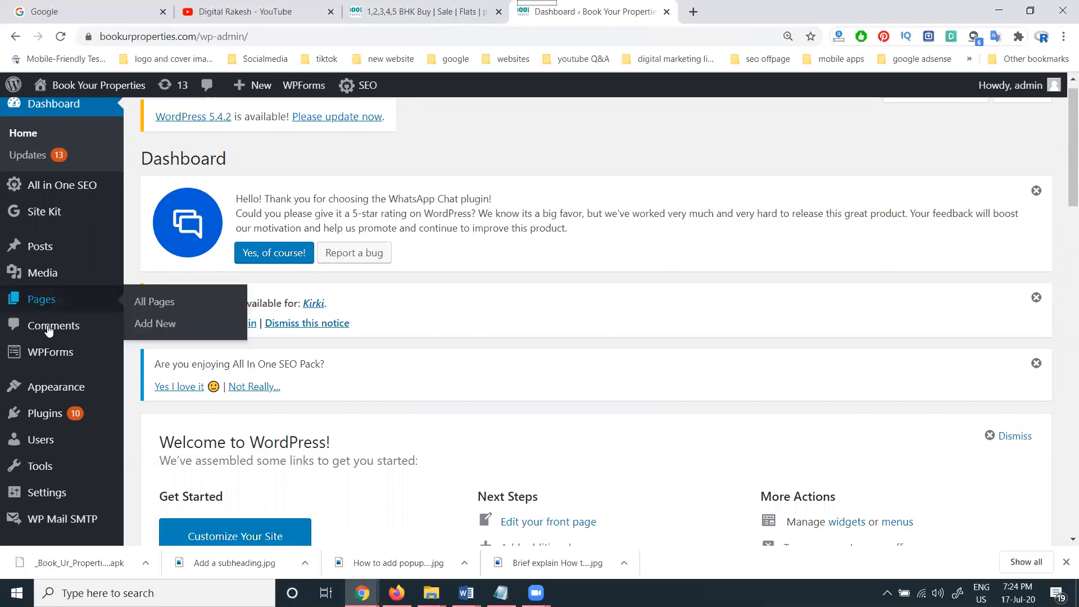
{"action": "scroll", "coordinate": [53, 349], "scroll_direction": "down", "scroll_amount": 2}
{"action": "left_click", "coordinate": [59, 362]}
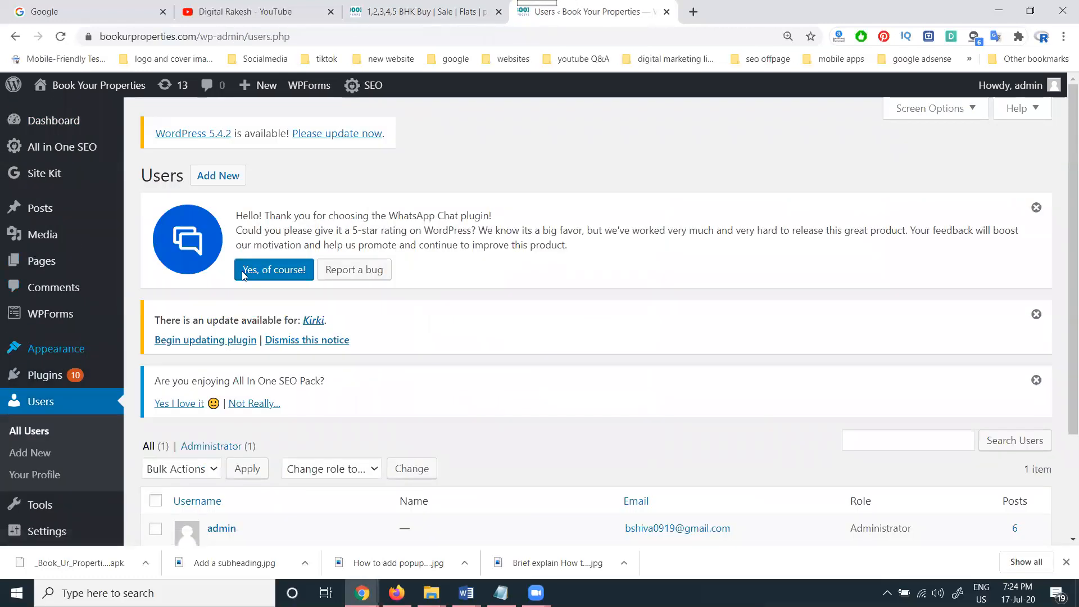
{"action": "scroll", "coordinate": [361, 208], "scroll_direction": "down", "scroll_amount": 2}
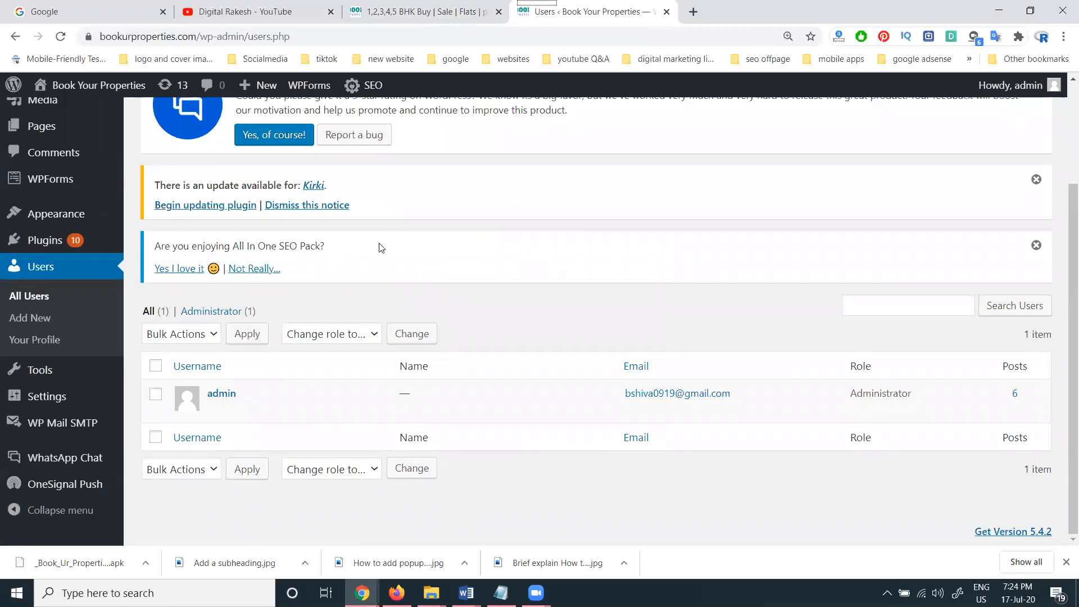
{"action": "mouse_move", "coordinate": [409, 395]}
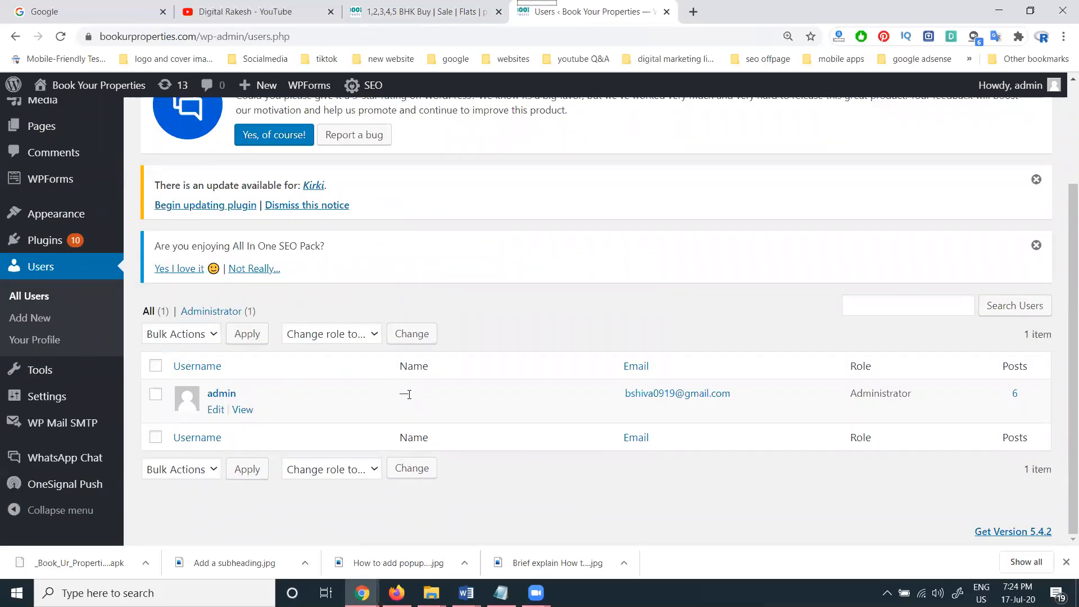
{"action": "left_click", "coordinate": [216, 415]}
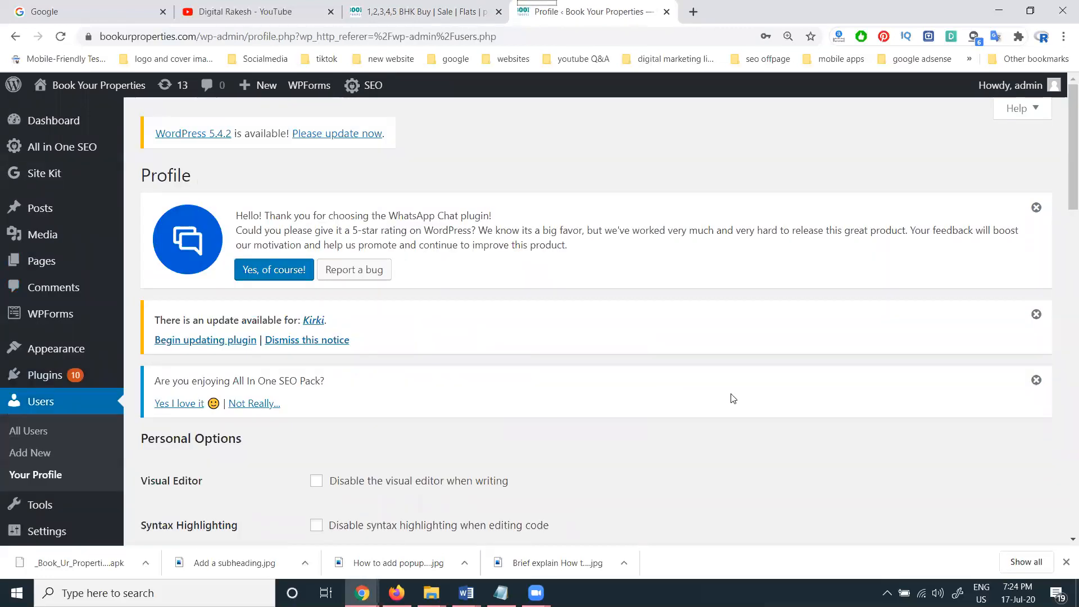
- Examine the admin profile's personal options, name, contact info and account management fields
{"action": "scroll", "coordinate": [733, 399], "scroll_direction": "down", "scroll_amount": 3}
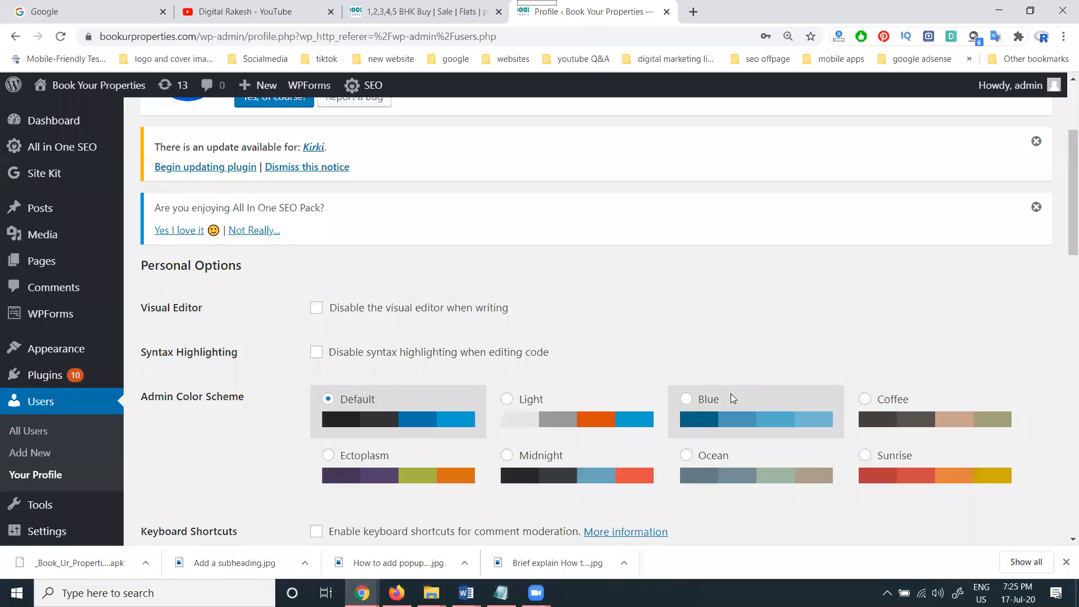
{"action": "scroll", "coordinate": [733, 399], "scroll_direction": "down", "scroll_amount": 7}
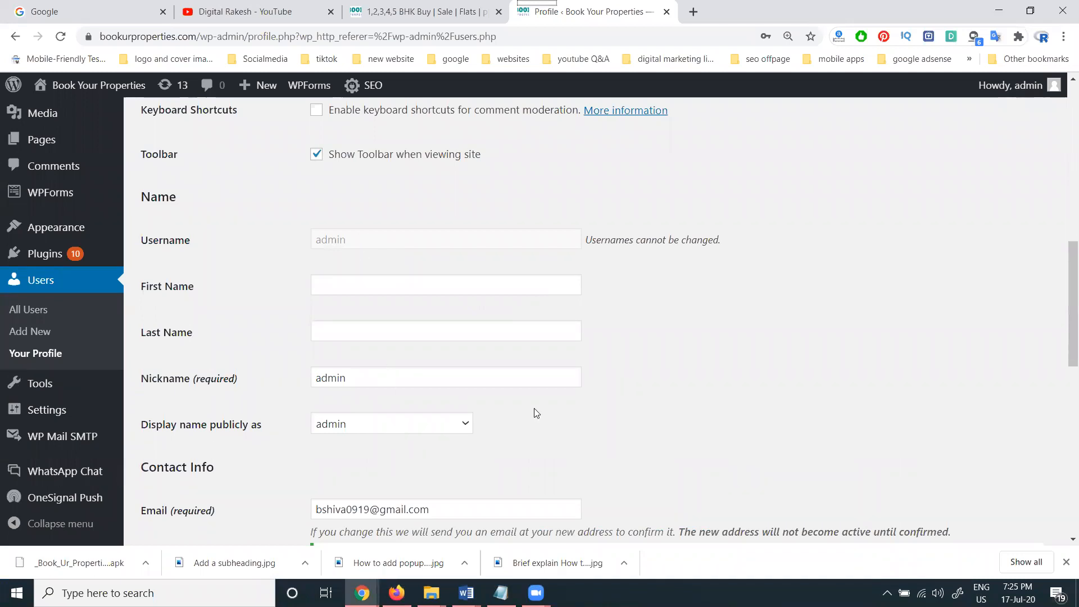
{"action": "scroll", "coordinate": [540, 393], "scroll_direction": "down", "scroll_amount": 6}
{"action": "scroll", "coordinate": [545, 377], "scroll_direction": "down", "scroll_amount": 3}
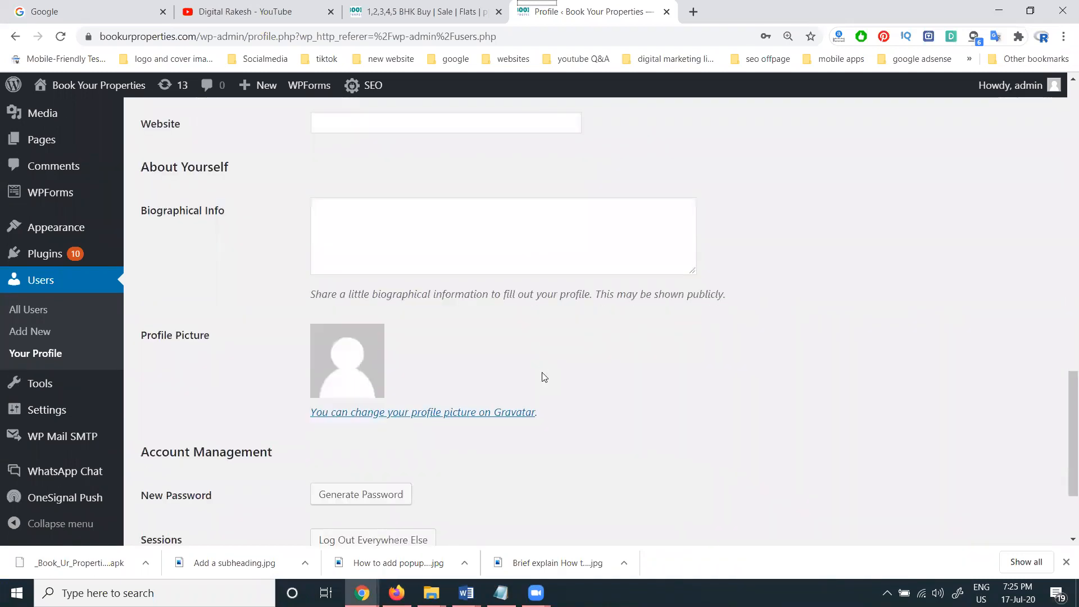
{"action": "scroll", "coordinate": [544, 377], "scroll_direction": "down", "scroll_amount": 1}
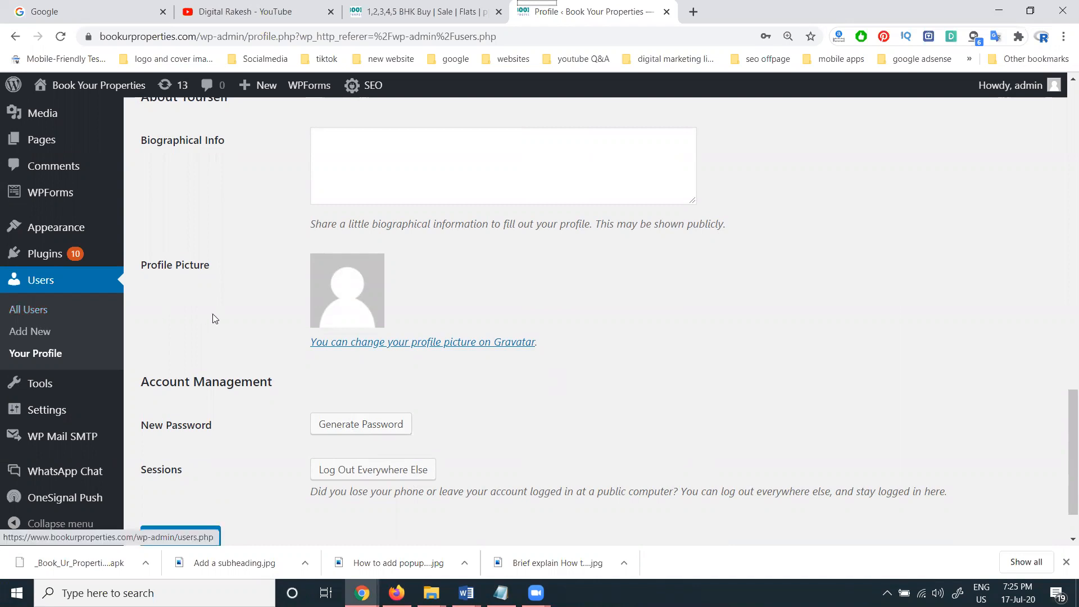
{"action": "scroll", "coordinate": [214, 314], "scroll_direction": "up", "scroll_amount": 5}
{"action": "scroll", "coordinate": [214, 314], "scroll_direction": "up", "scroll_amount": 12}
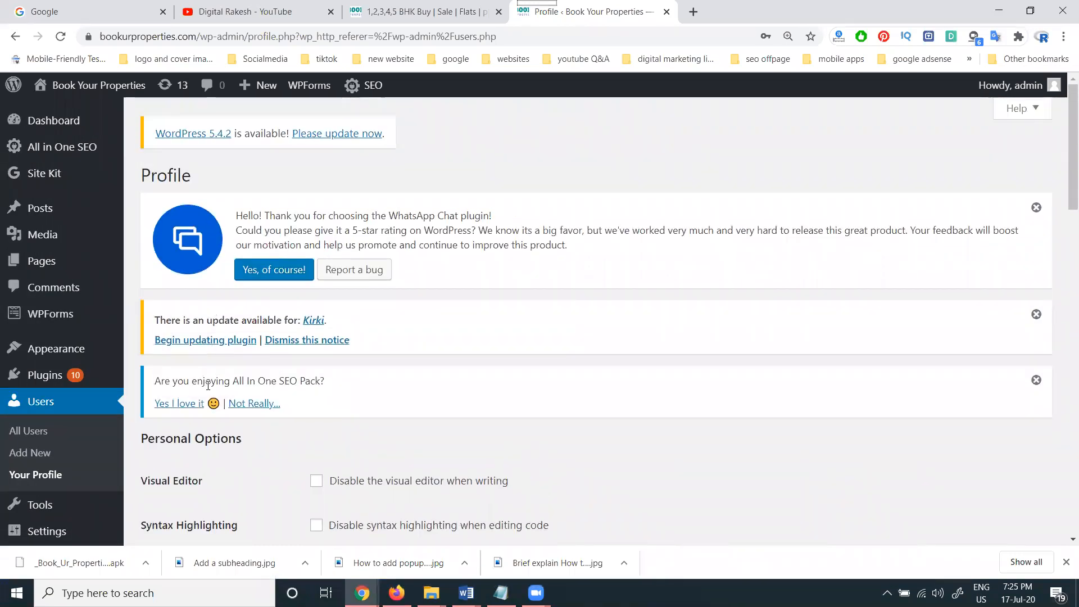
{"action": "scroll", "coordinate": [209, 386], "scroll_direction": "down", "scroll_amount": 3}
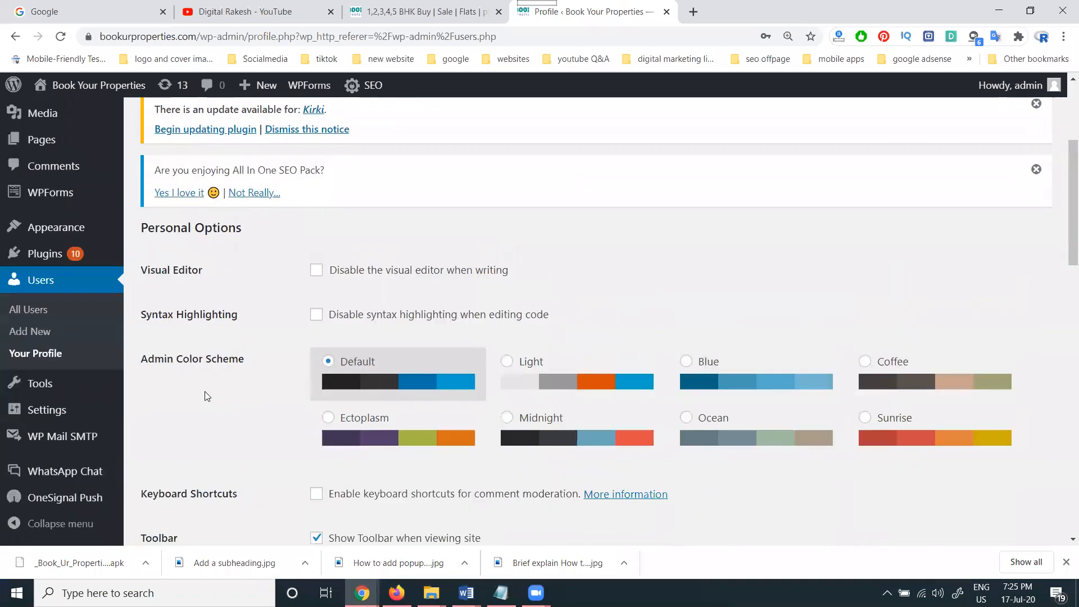
- View the form for adding a new WordPress user and return to the list of all users
{"action": "left_click", "coordinate": [31, 333]}
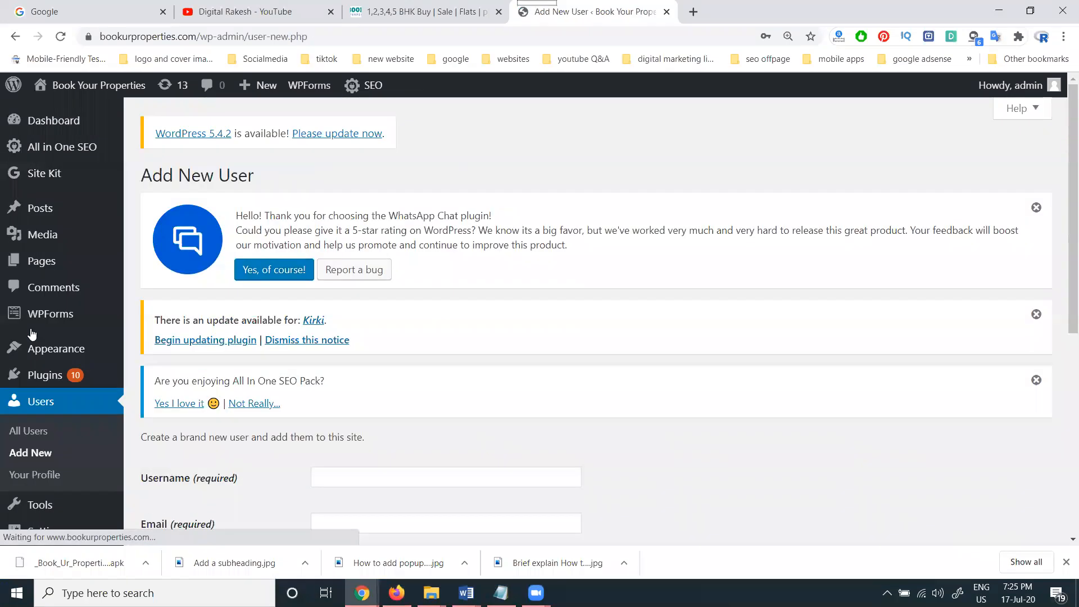
{"action": "scroll", "coordinate": [353, 307], "scroll_direction": "down", "scroll_amount": 5}
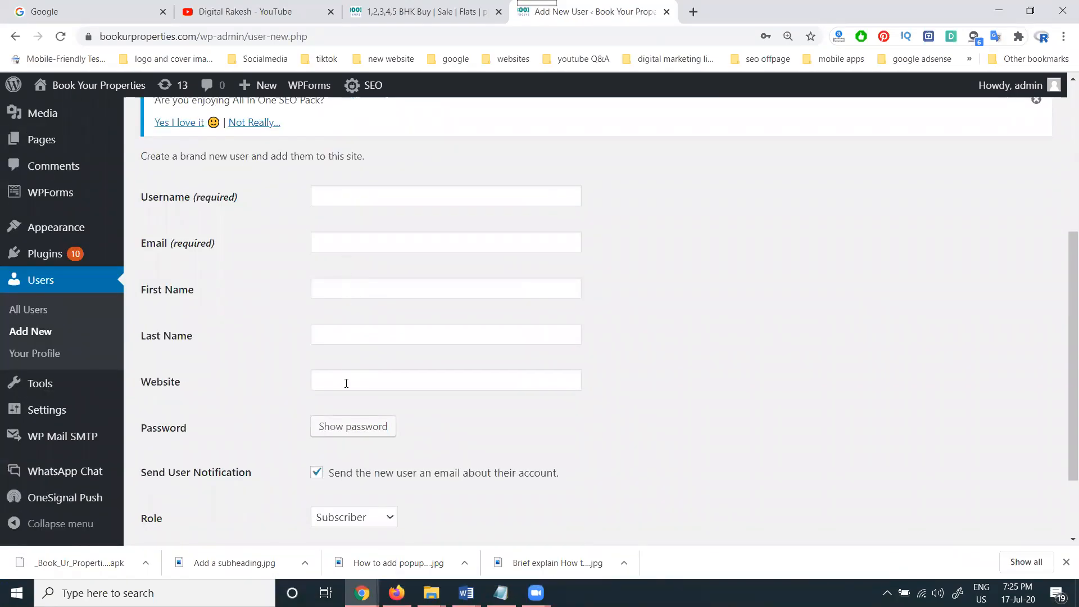
{"action": "left_click", "coordinate": [45, 313]}
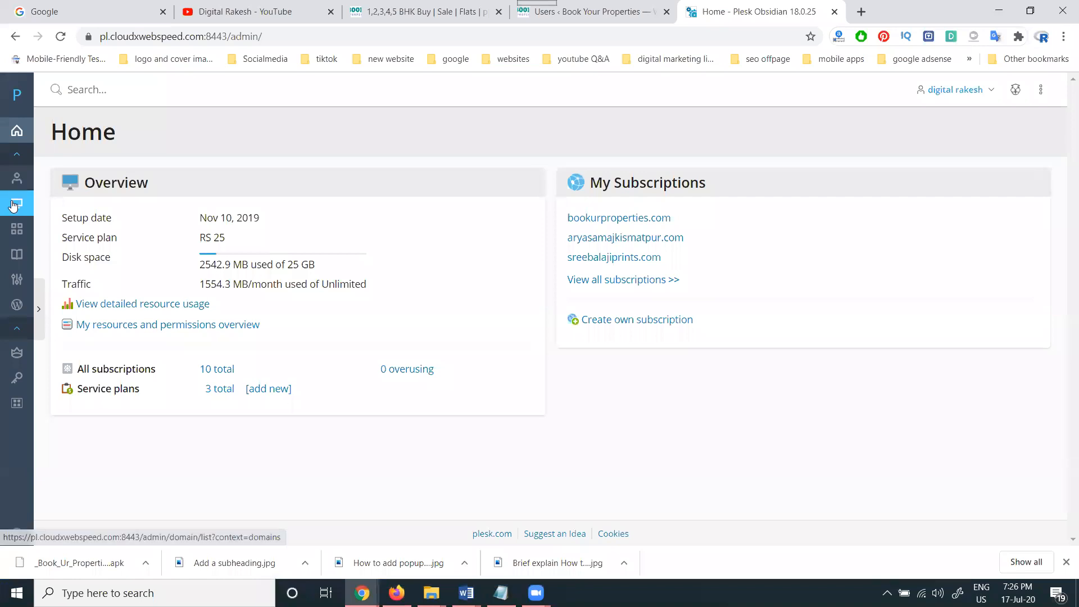
- In Plesk, go to the databases of the bookurproperties.com domain and open bookurproperties_new_db in phpMyAdmin
{"action": "left_click", "coordinate": [14, 207]}
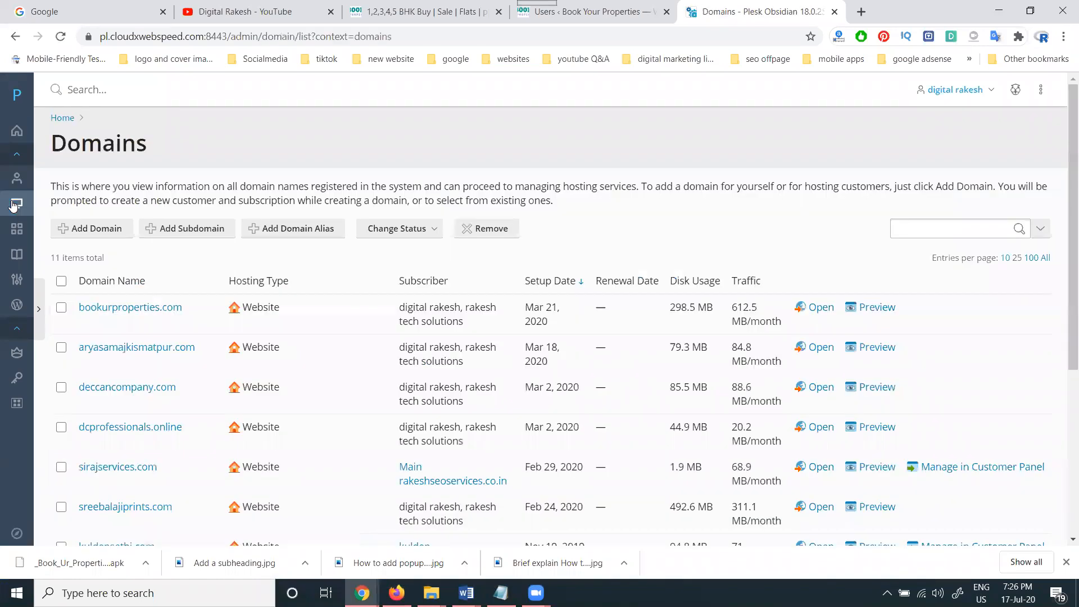
{"action": "left_click", "coordinate": [118, 308]}
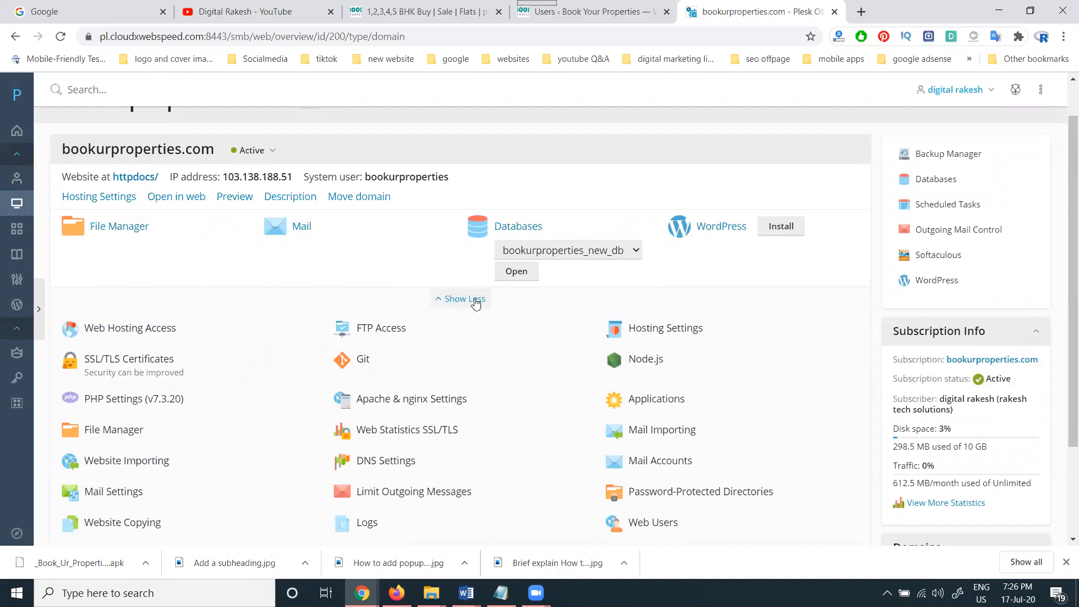
{"action": "left_click", "coordinate": [920, 188]}
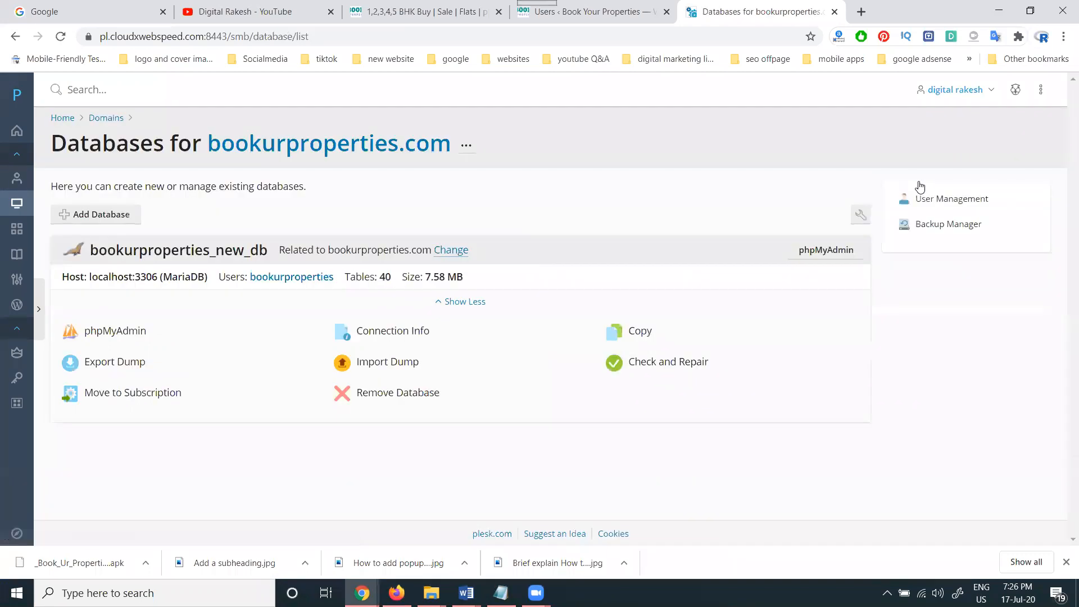
{"action": "left_click", "coordinate": [130, 334]}
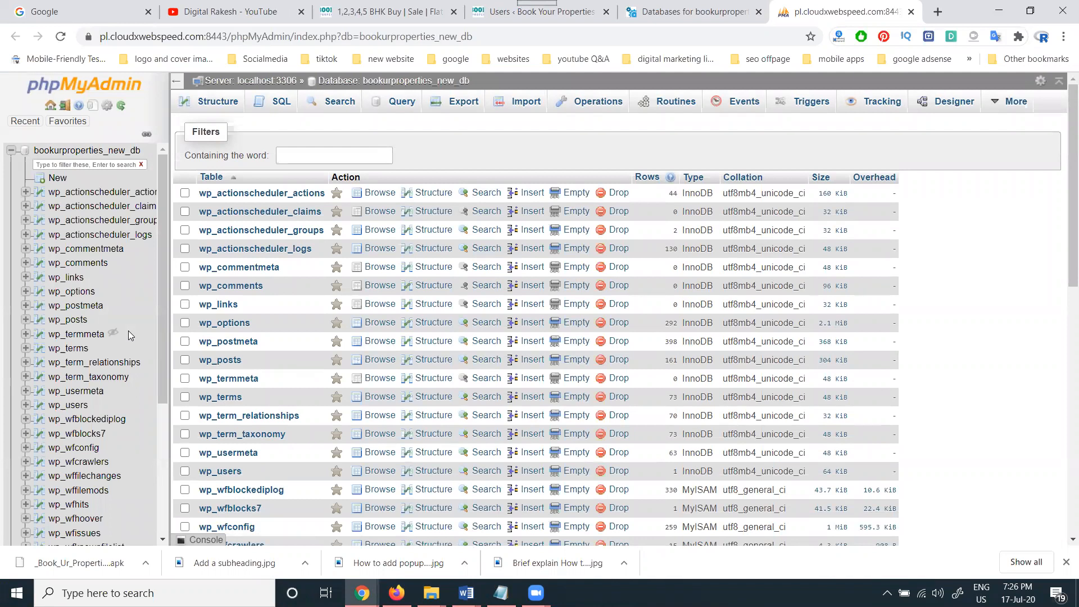
- Open the admin row of the wp_users table for editing and look at the functions available for user_pass
{"action": "left_click", "coordinate": [66, 412]}
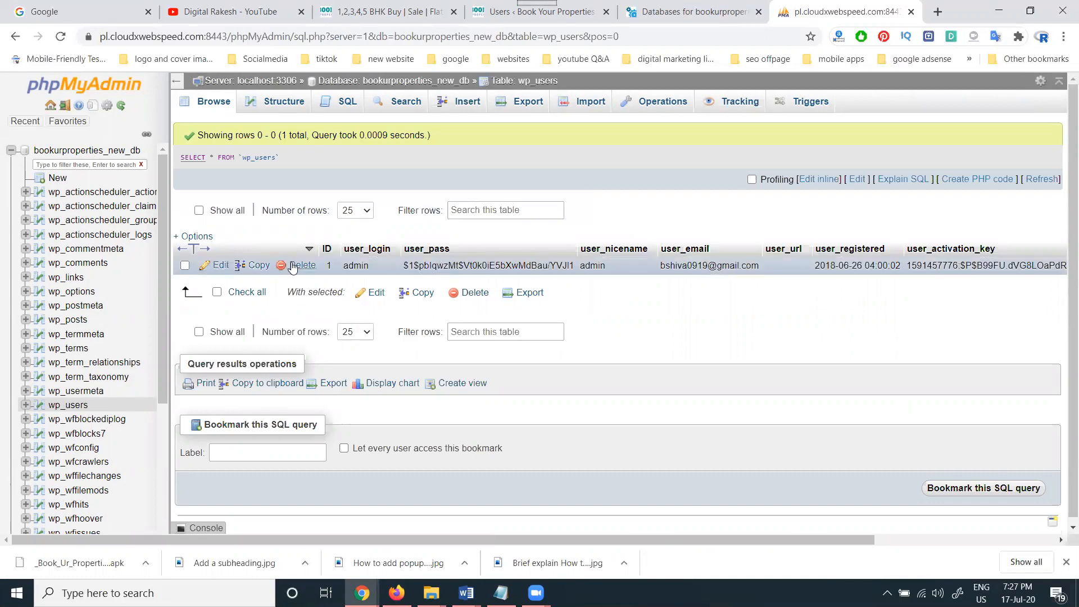
{"action": "left_click", "coordinate": [214, 266]}
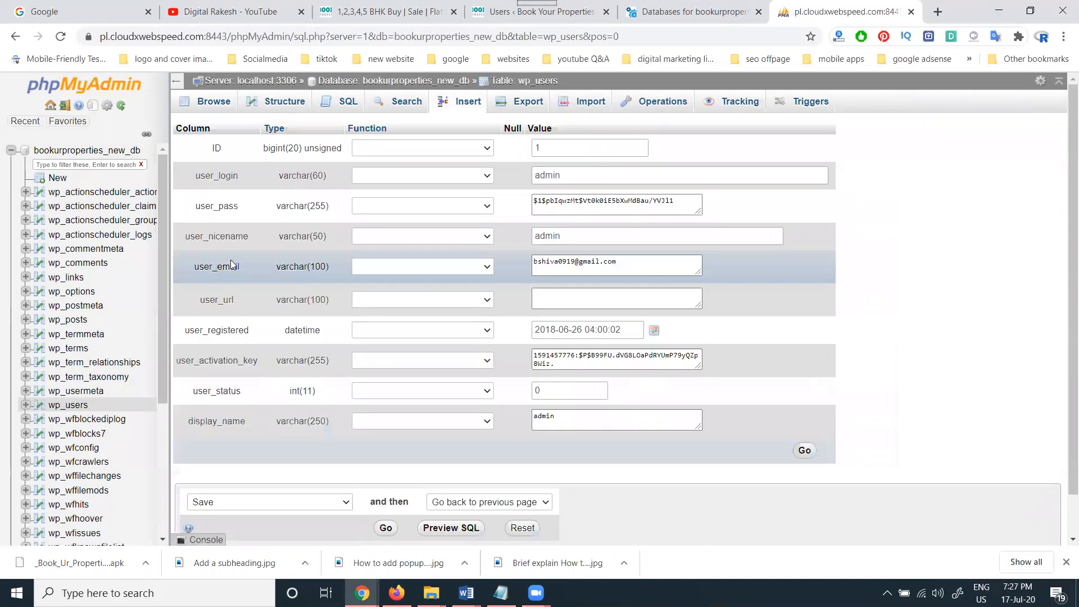
{"action": "left_click", "coordinate": [463, 205]}
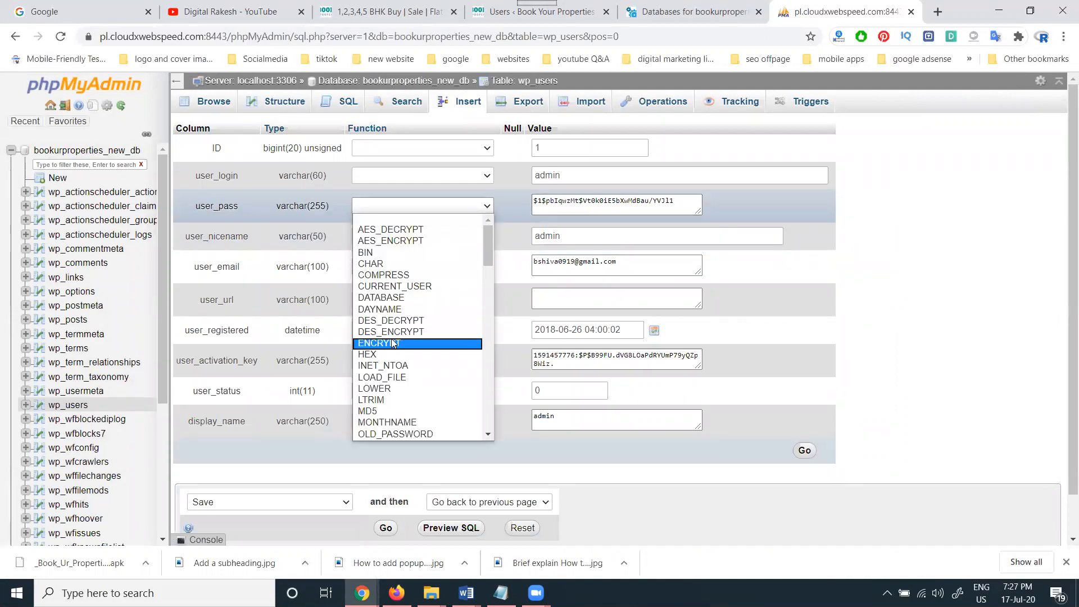
{"action": "left_click", "coordinate": [997, 175]}
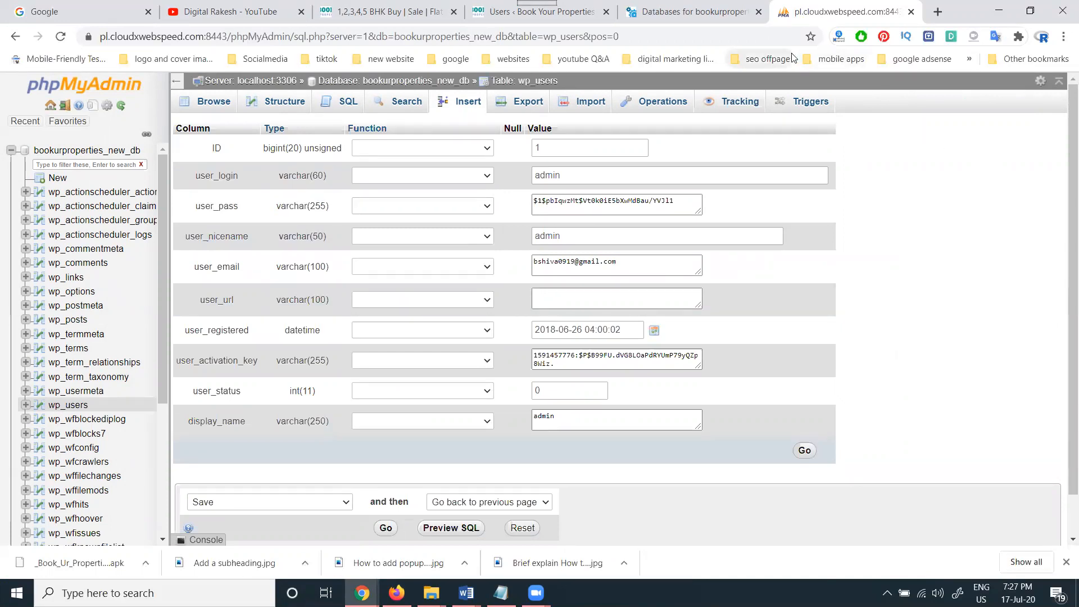
- Close phpMyAdmin and review the admin account's entry in the WordPress users list
{"action": "left_click", "coordinate": [911, 12]}
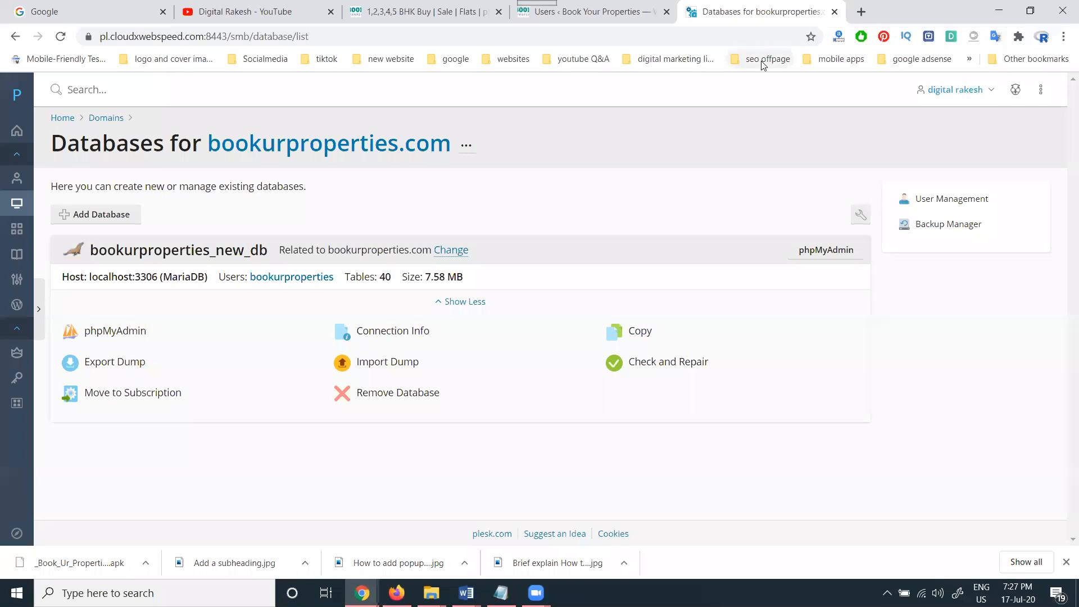
{"action": "left_click", "coordinate": [592, 15]}
{"action": "scroll", "coordinate": [416, 205], "scroll_direction": "down", "scroll_amount": 3}
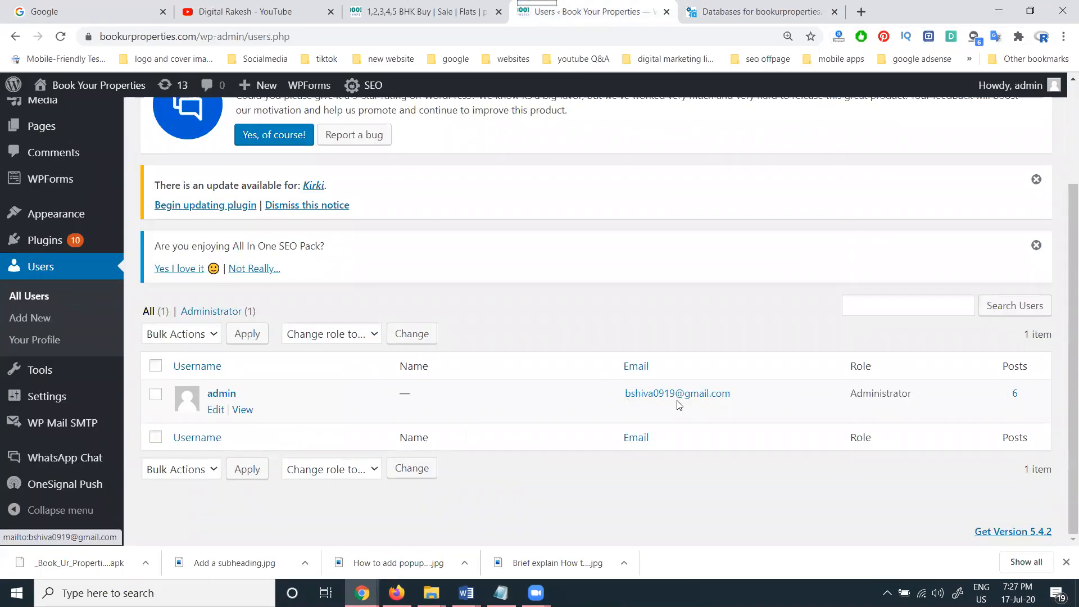
{"action": "scroll", "coordinate": [538, 259], "scroll_direction": "up", "scroll_amount": 1}
{"action": "scroll", "coordinate": [540, 259], "scroll_direction": "up", "scroll_amount": 4}
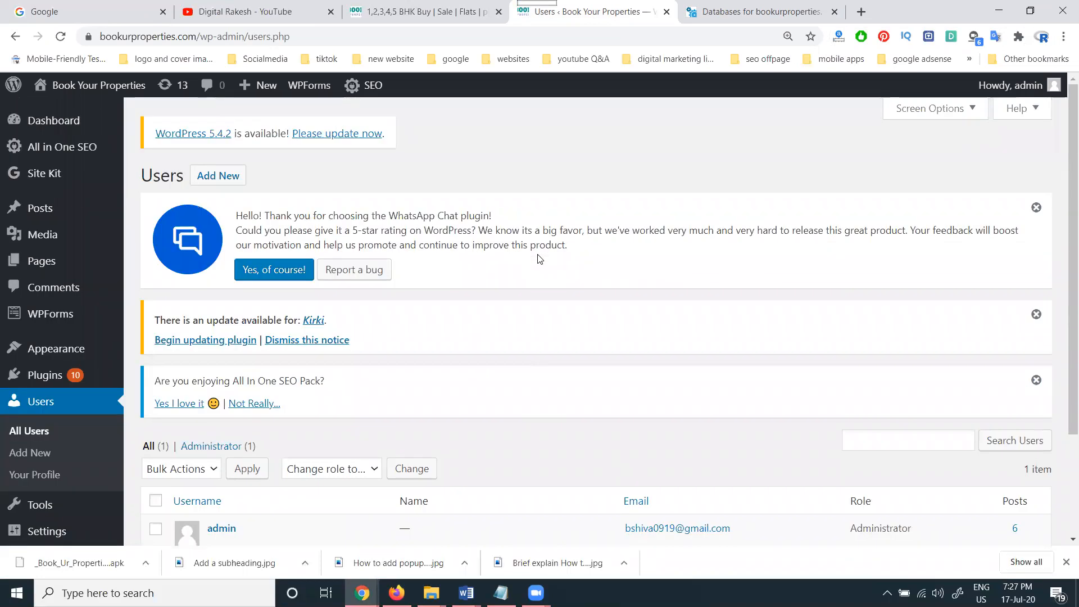
{"action": "scroll", "coordinate": [539, 259], "scroll_direction": "down", "scroll_amount": 5}
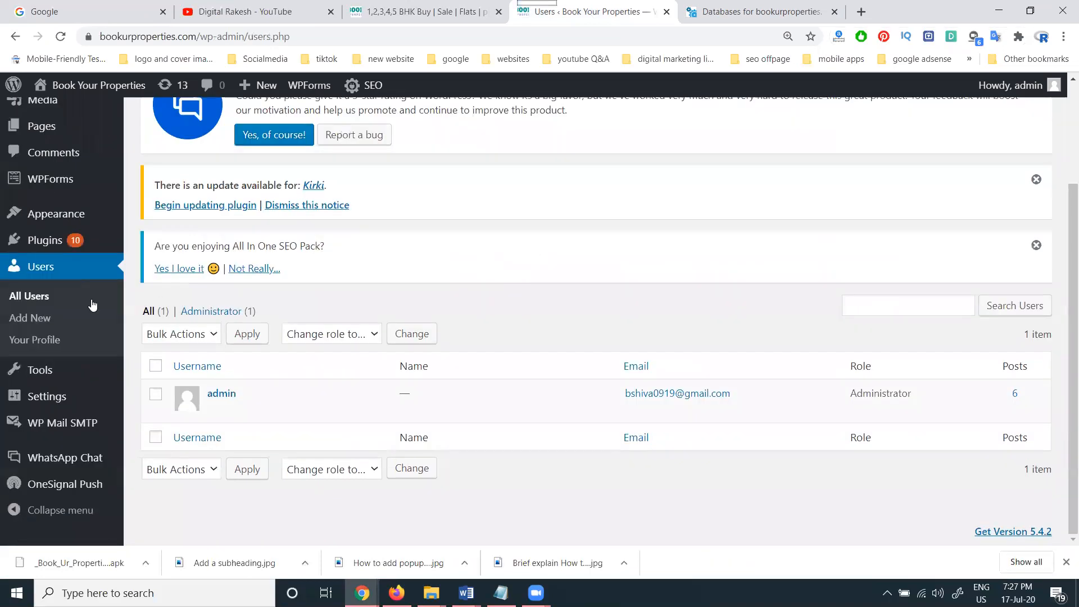
- Return to the Plesk databases page and open bookurproperties_new_db in phpMyAdmin again
{"action": "left_click", "coordinate": [759, 12]}
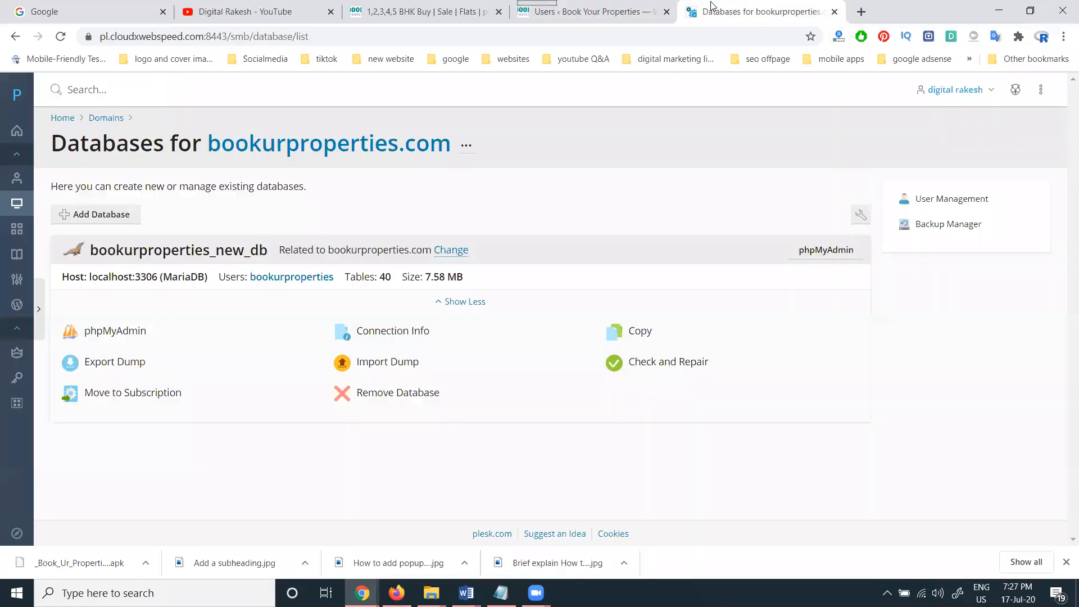
{"action": "left_click", "coordinate": [118, 331]}
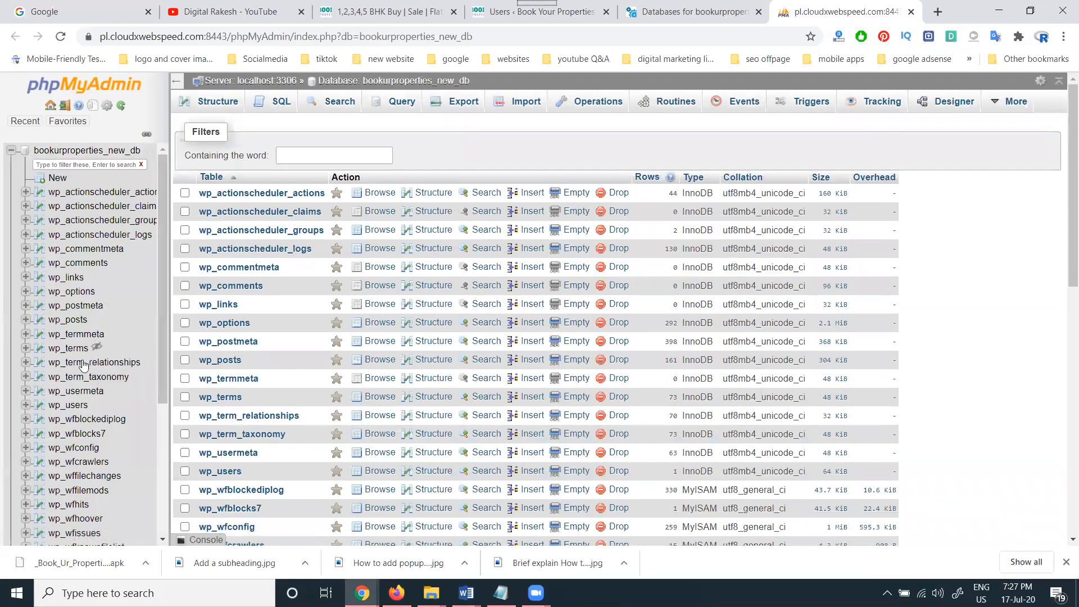
- Compare the admin row of the wp_users table with the WordPress users list, and close phpMyAdmin
{"action": "left_click", "coordinate": [71, 407]}
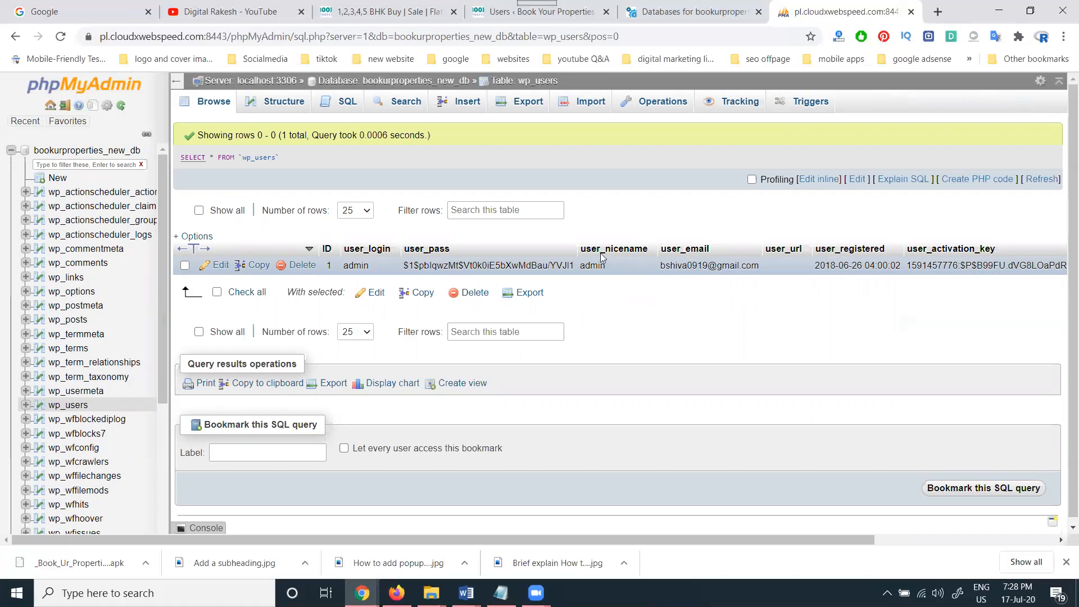
{"action": "left_click", "coordinate": [478, 17]}
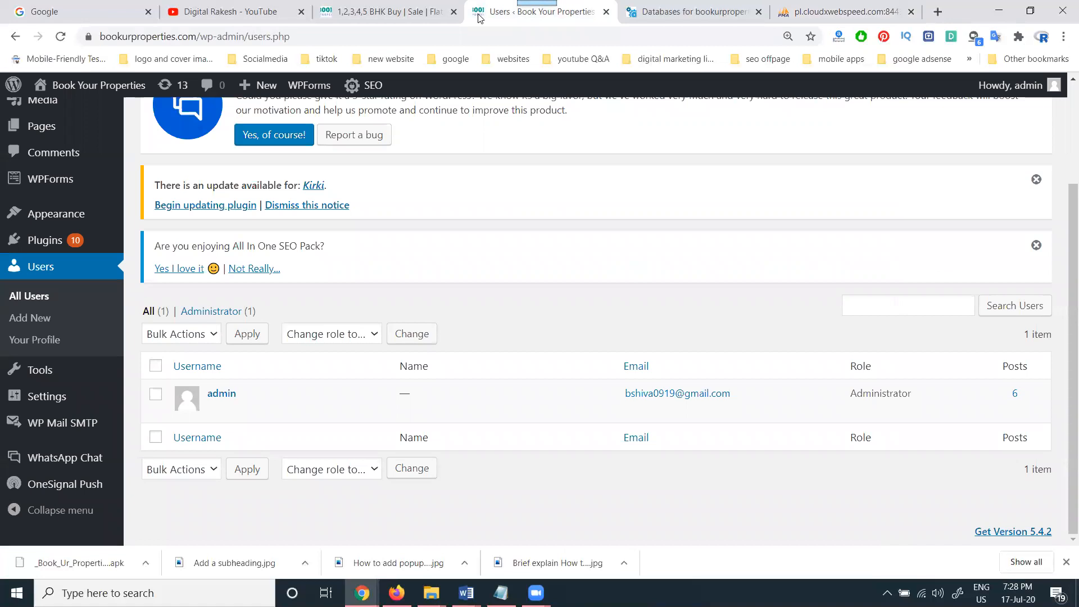
{"action": "left_click", "coordinate": [795, 7]}
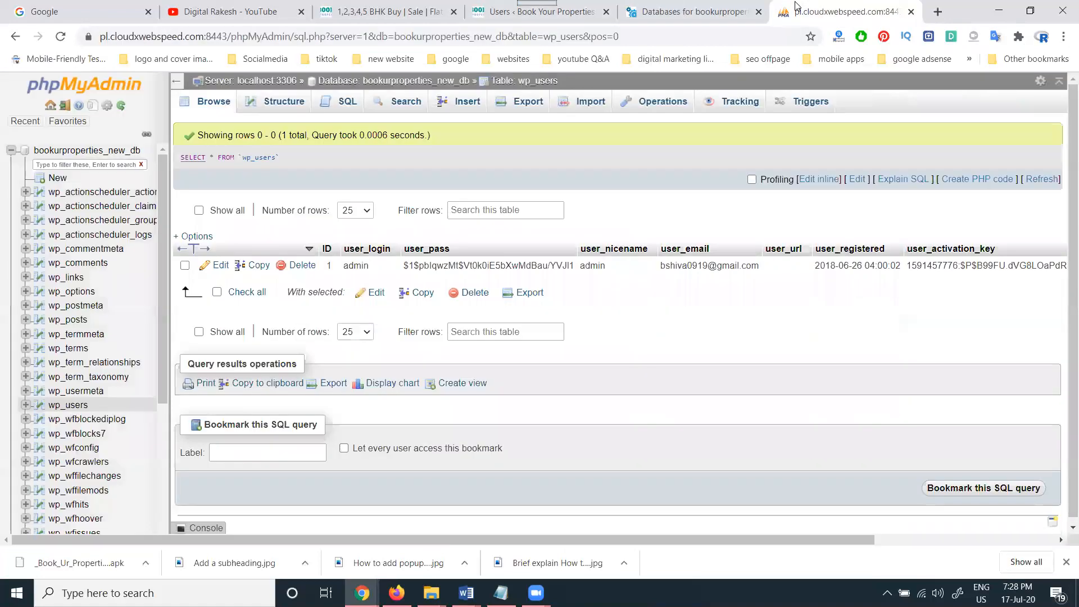
{"action": "left_click", "coordinate": [911, 12]}
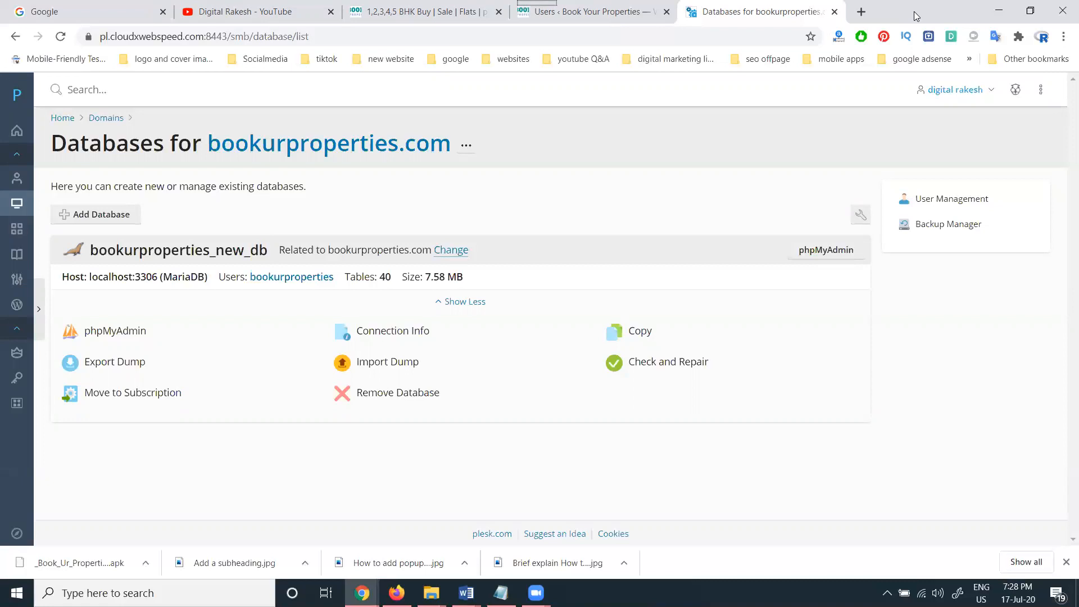
- Open the WordPress form for adding a new user and look at the roles available for the account
{"action": "left_click", "coordinate": [590, 11]}
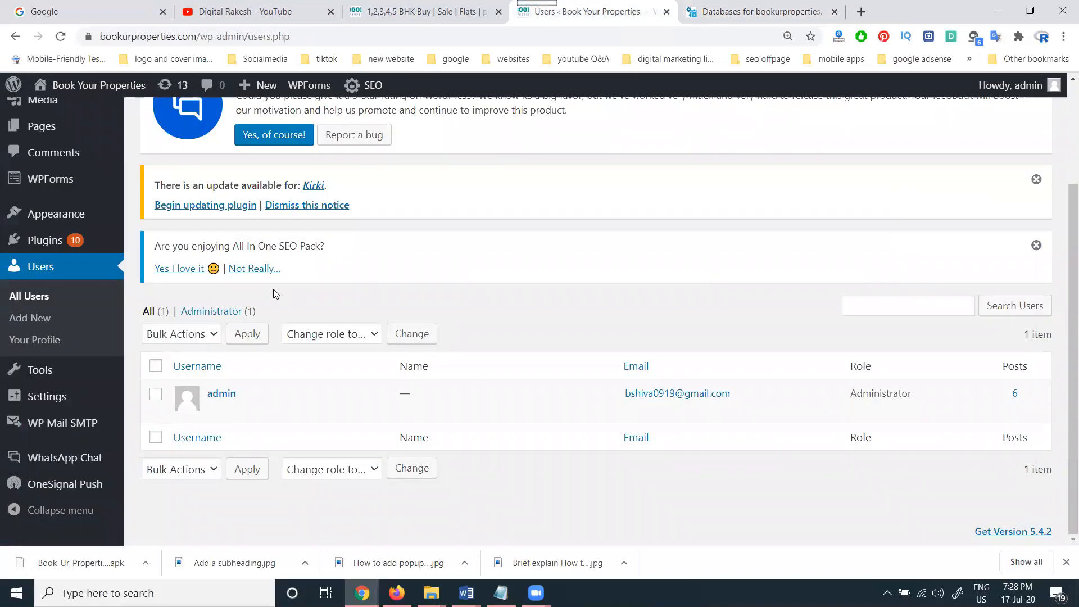
{"action": "left_click", "coordinate": [49, 321]}
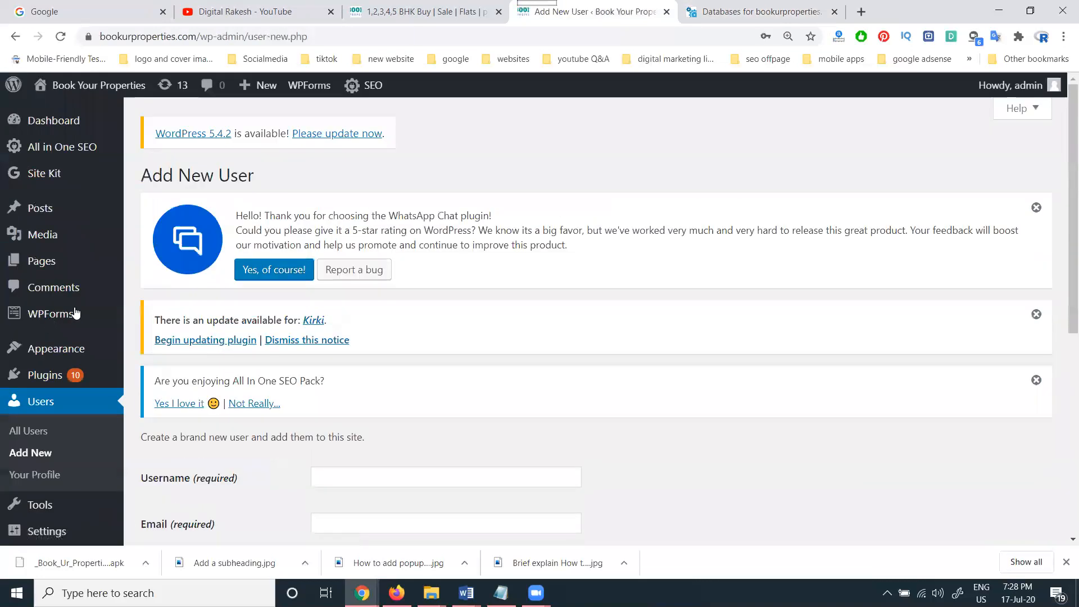
{"action": "scroll", "coordinate": [137, 337], "scroll_direction": "down", "scroll_amount": 6}
{"action": "scroll", "coordinate": [135, 281], "scroll_direction": "down", "scroll_amount": 1}
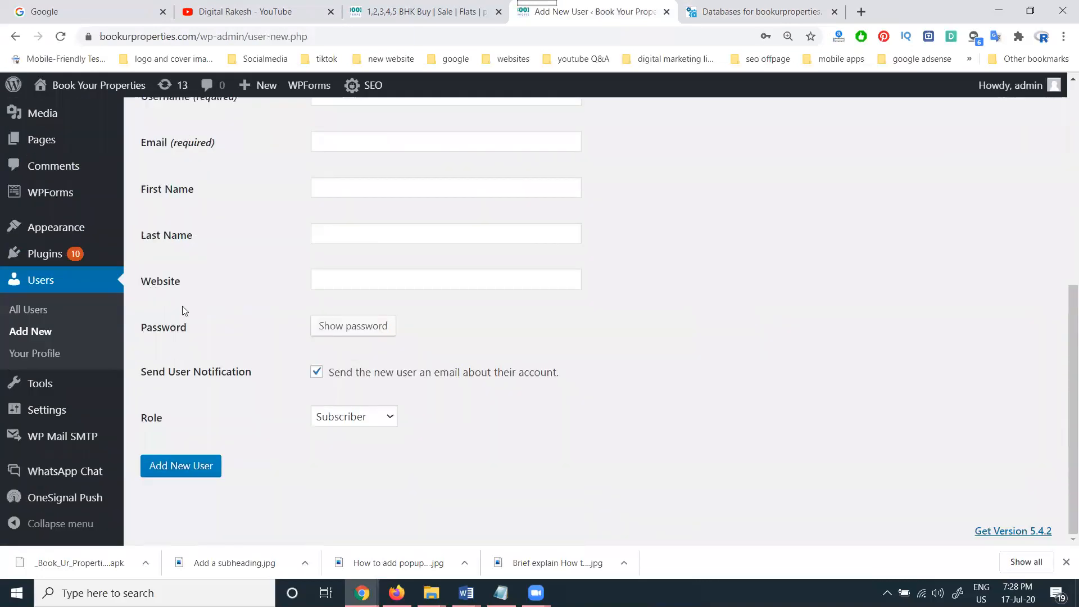
{"action": "left_click", "coordinate": [324, 417]}
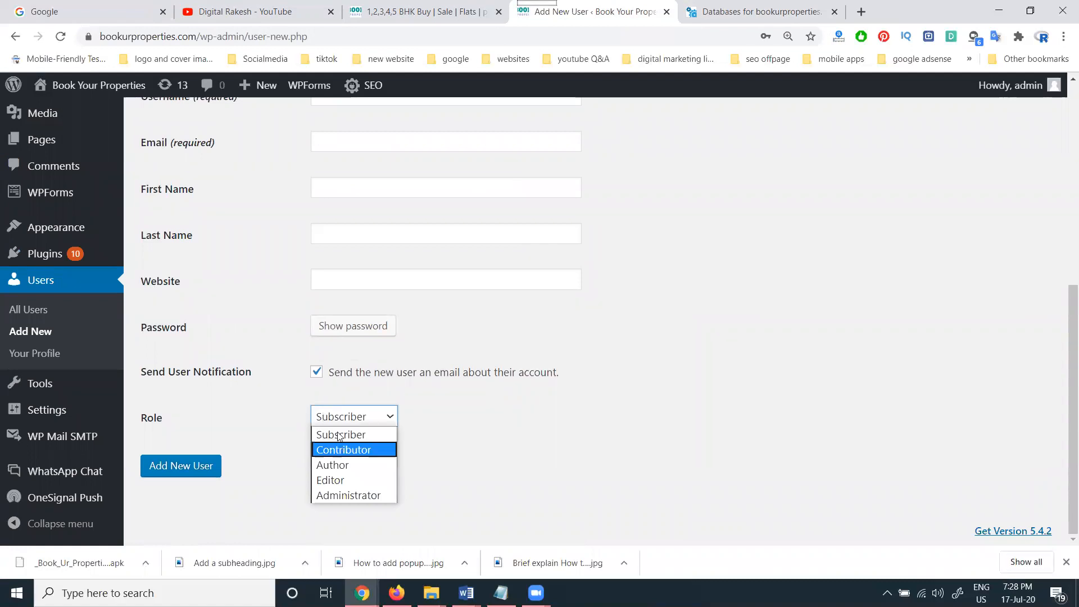